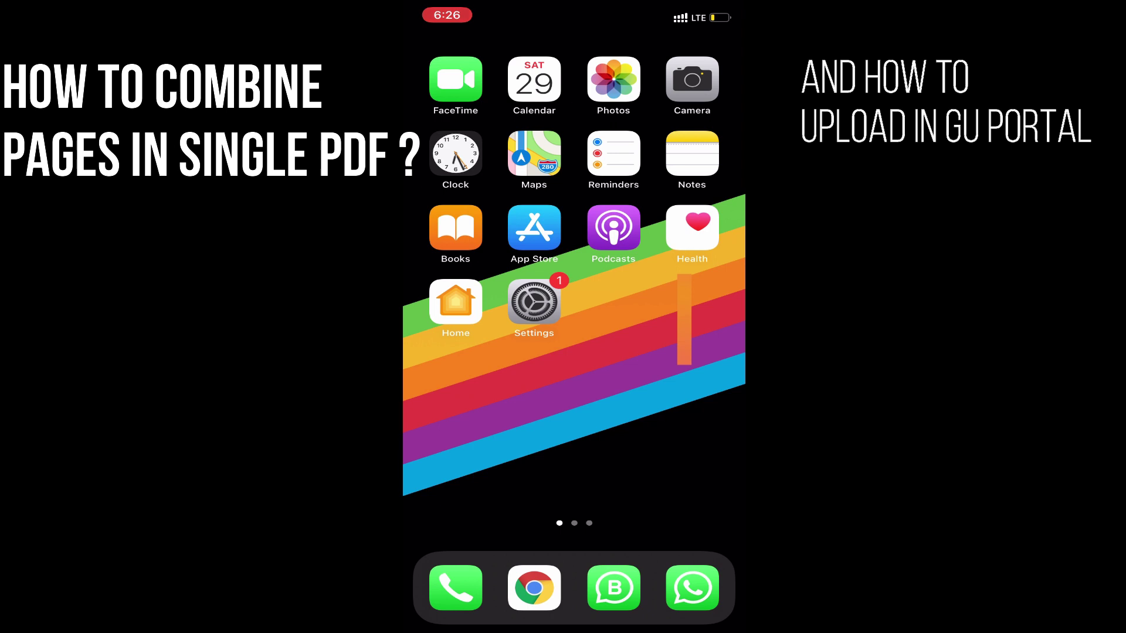
Swipe across the Home Screen to reach the page with the App Store.
{"action": "left_click_drag", "start_coordinate": [458, 264], "coordinate": [703, 264]}
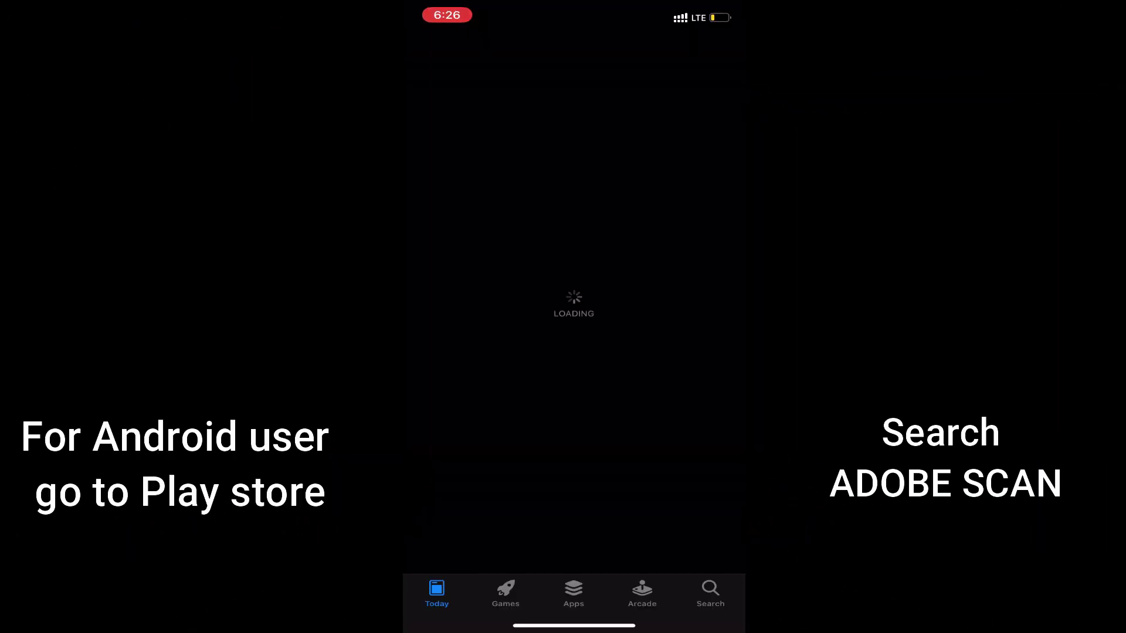
Search the App Store for "adobe scan" and launch the installed Adobe Scan app.
{"action": "left_click", "coordinate": [710, 593]}
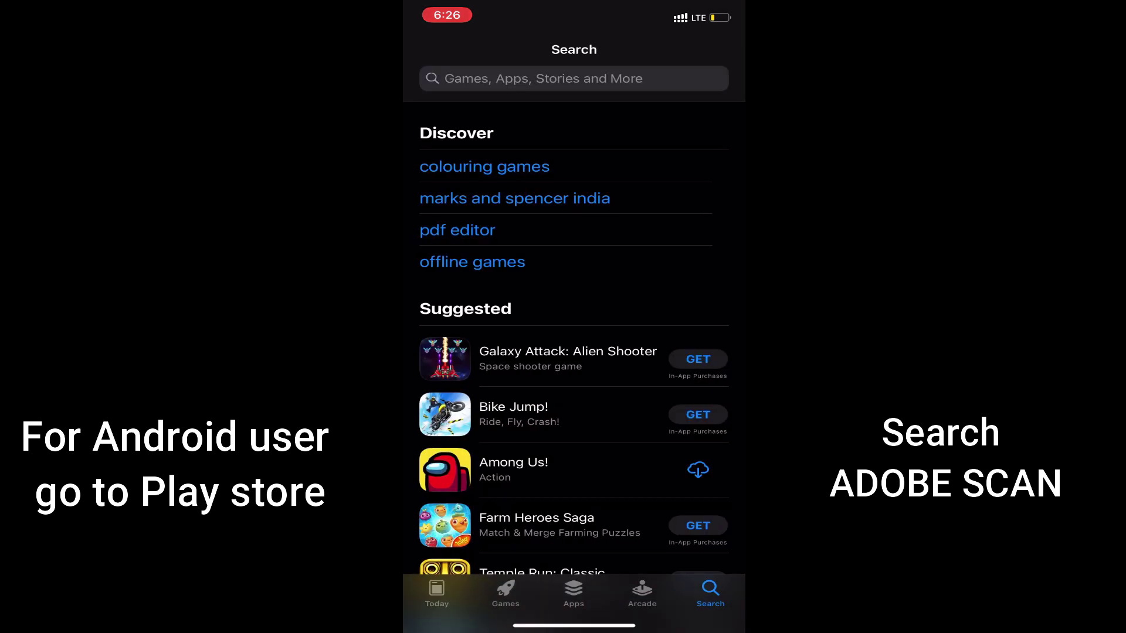
{"action": "left_click", "coordinate": [574, 78]}
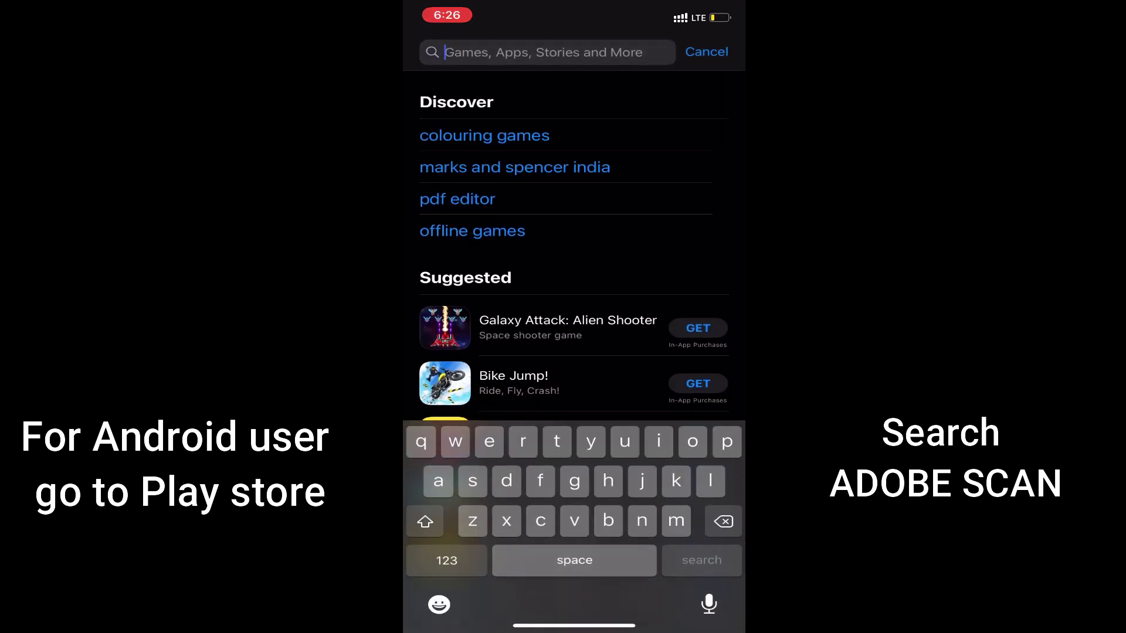
{"action": "type", "text": "adobe"}
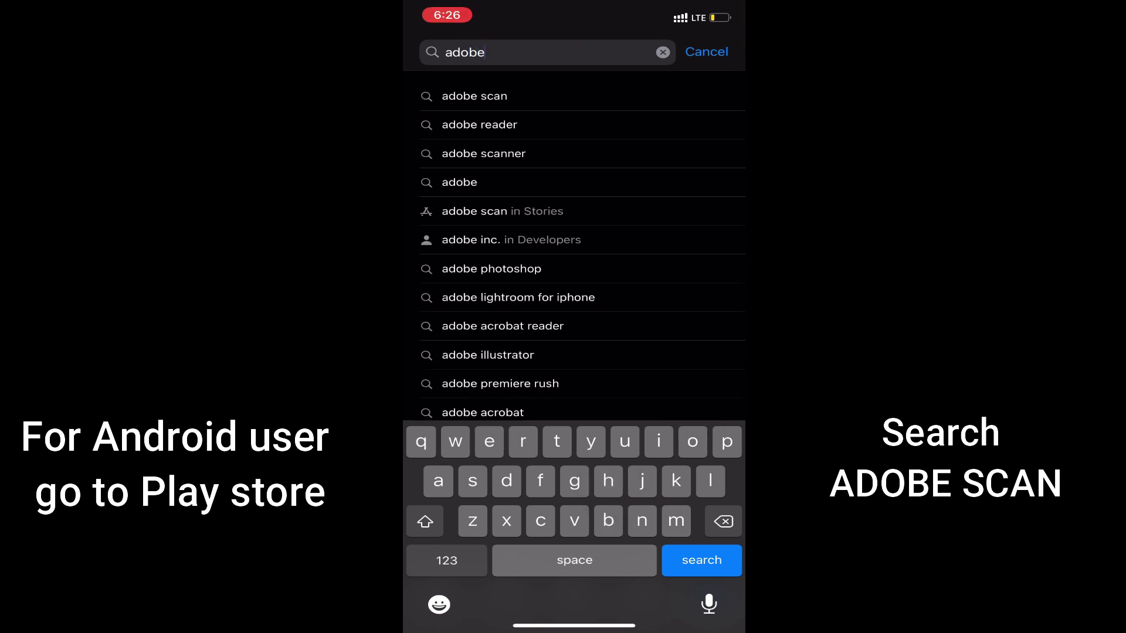
{"action": "left_click", "coordinate": [475, 95]}
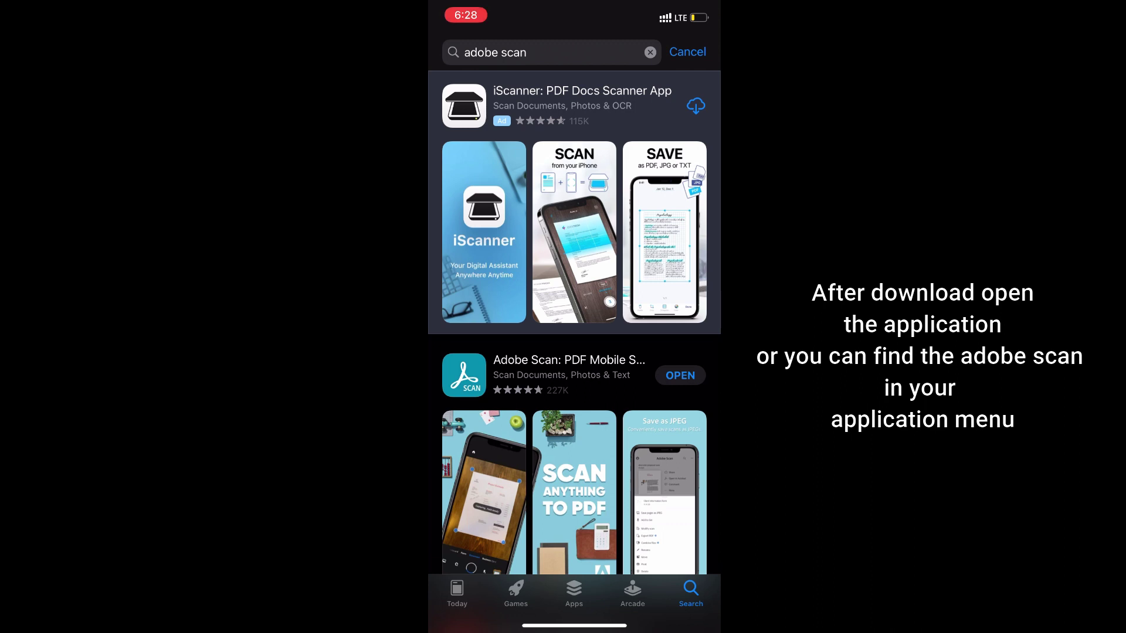
{"action": "left_click", "coordinate": [680, 375]}
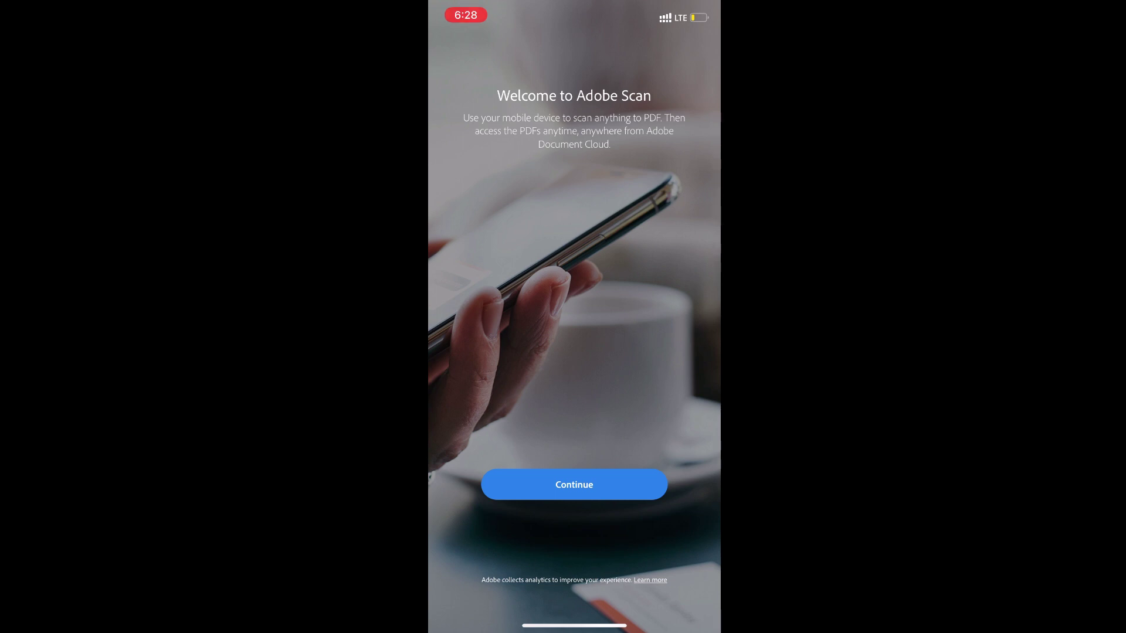
Pass the welcome screens, allow camera access and dismiss the notifications prompt.
{"action": "left_click", "coordinate": [574, 484]}
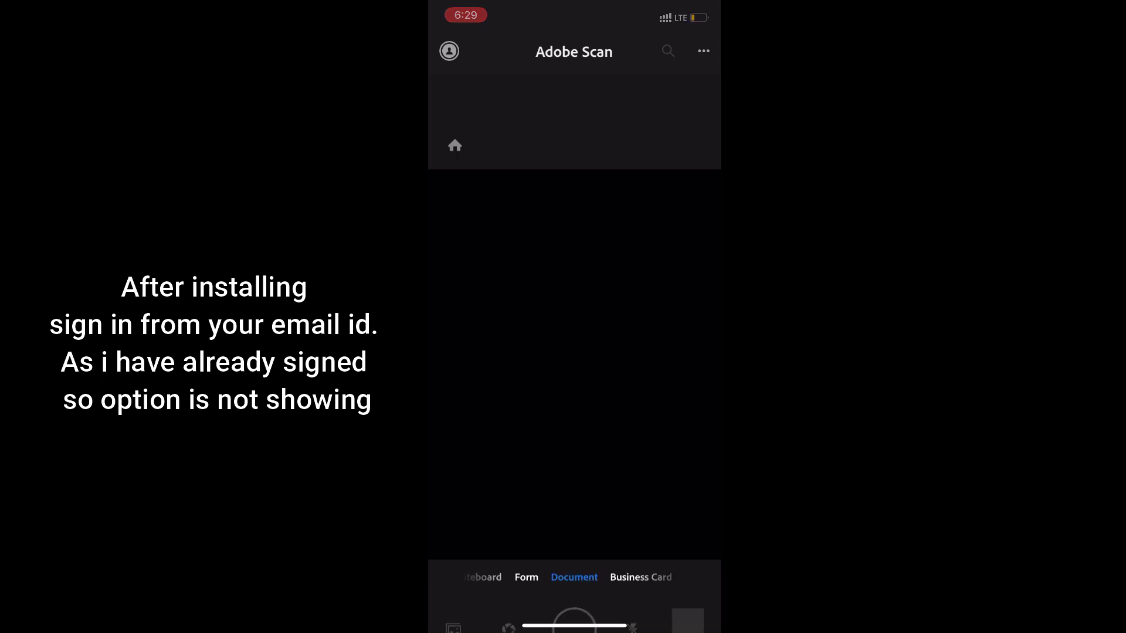
{"action": "left_click", "coordinate": [573, 398]}
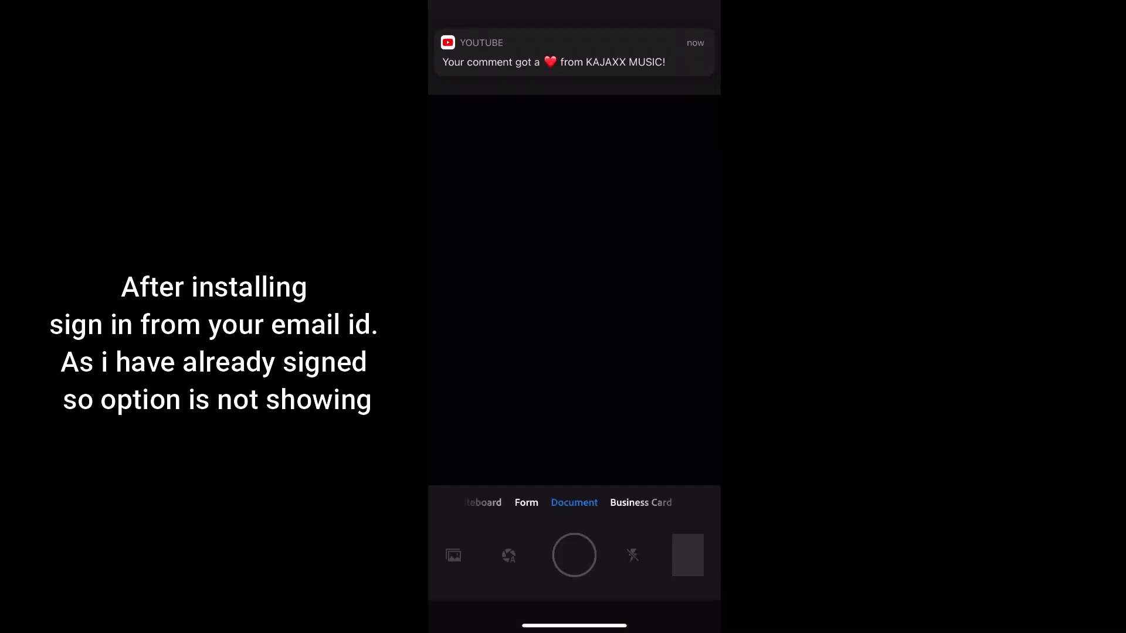
{"action": "left_click", "coordinate": [623, 364]}
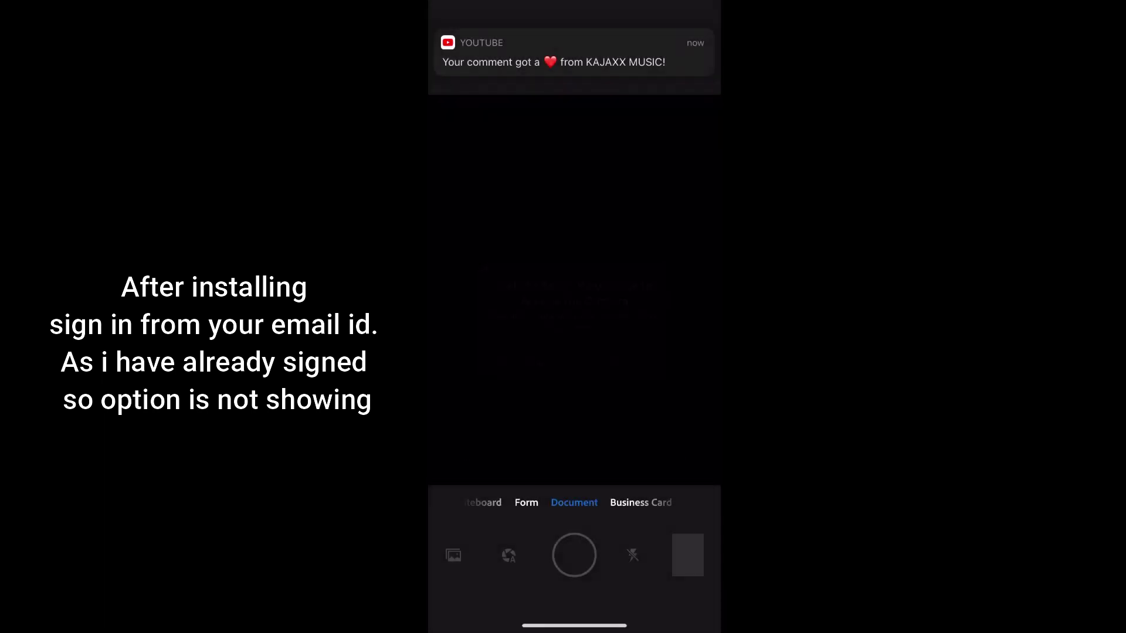
{"action": "left_click", "coordinate": [623, 370]}
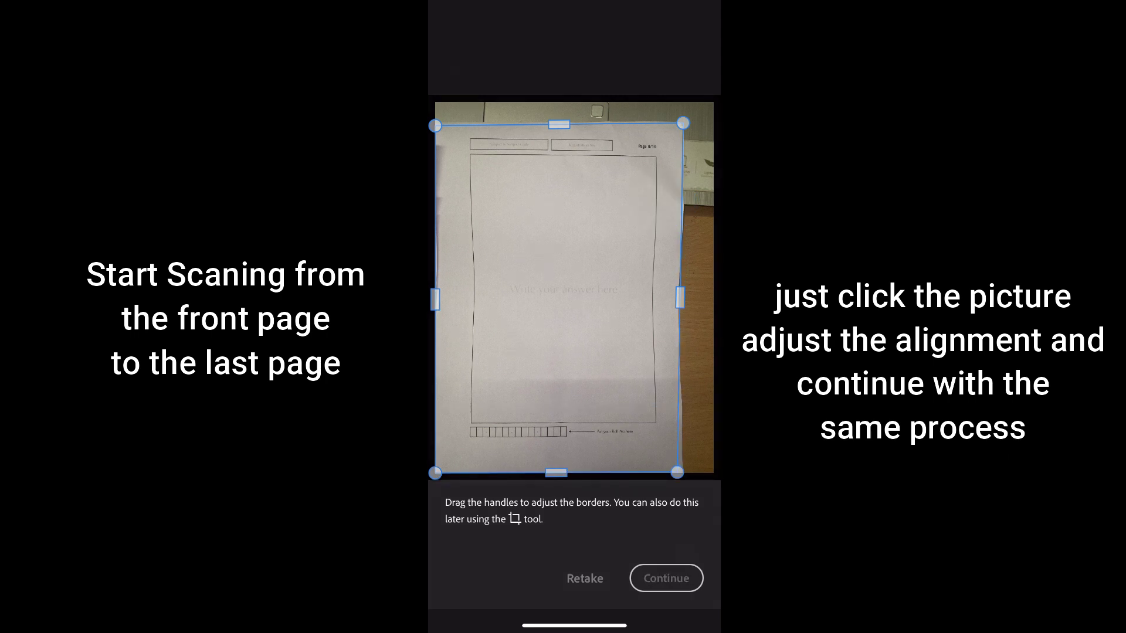
Accept the page borders of the latest captures, bringing the scan to 11 pages.
{"action": "left_click", "coordinate": [666, 578]}
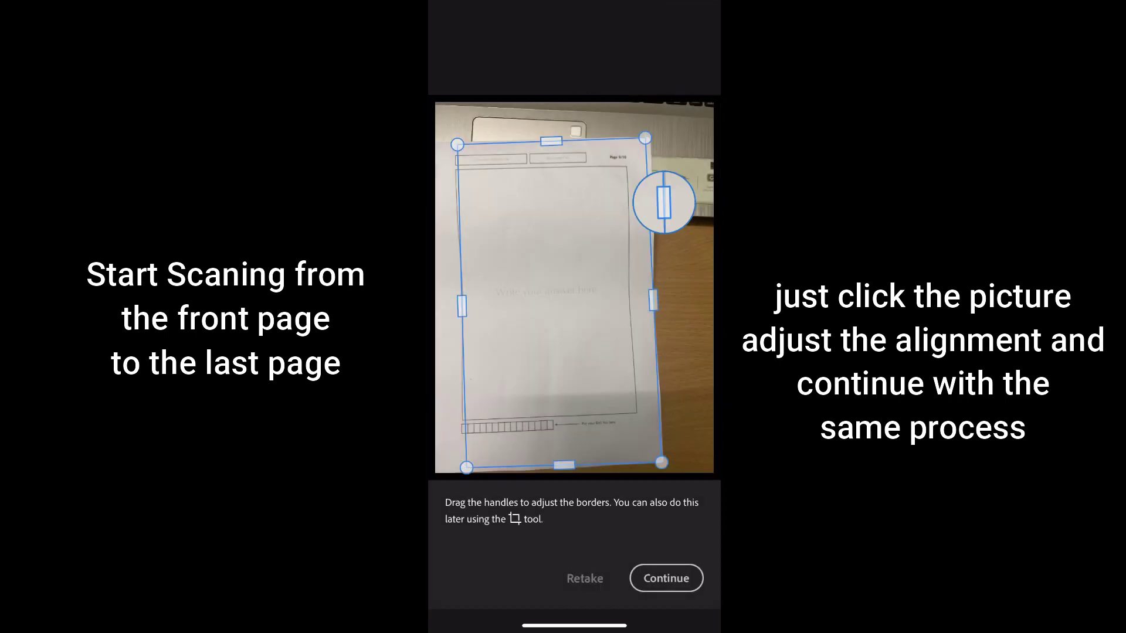
{"action": "left_click", "coordinate": [666, 578]}
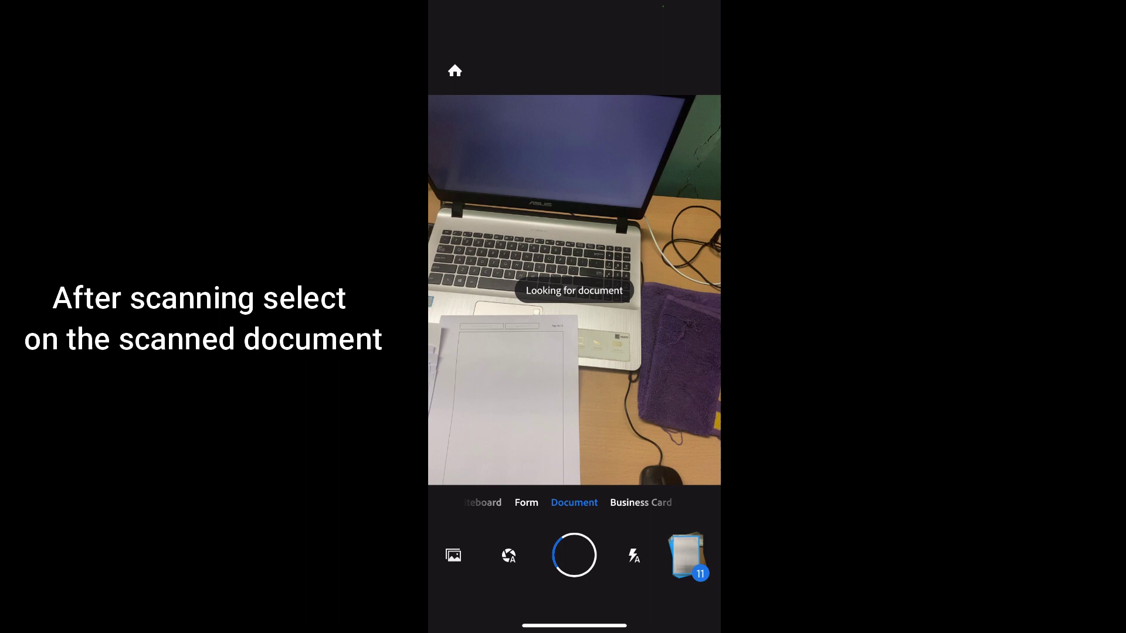
Review the 11 scanned pages in the carousel, return to page 1 and start renaming.
{"action": "left_click", "coordinate": [686, 556]}
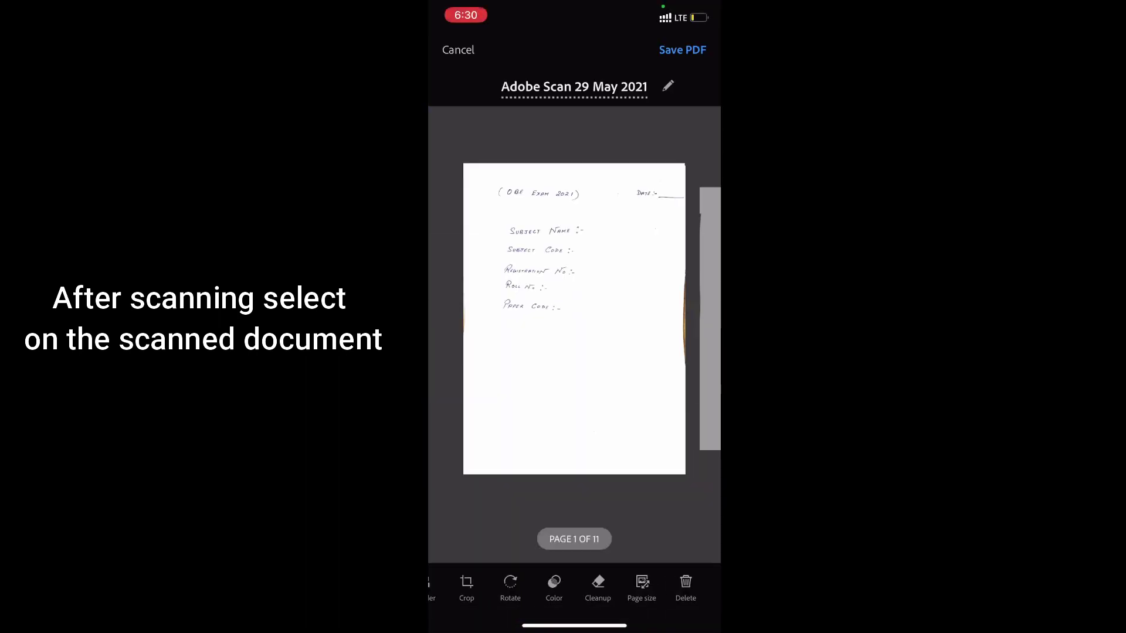
{"action": "left_click_drag", "start_coordinate": [669, 317], "coordinate": [475, 317]}
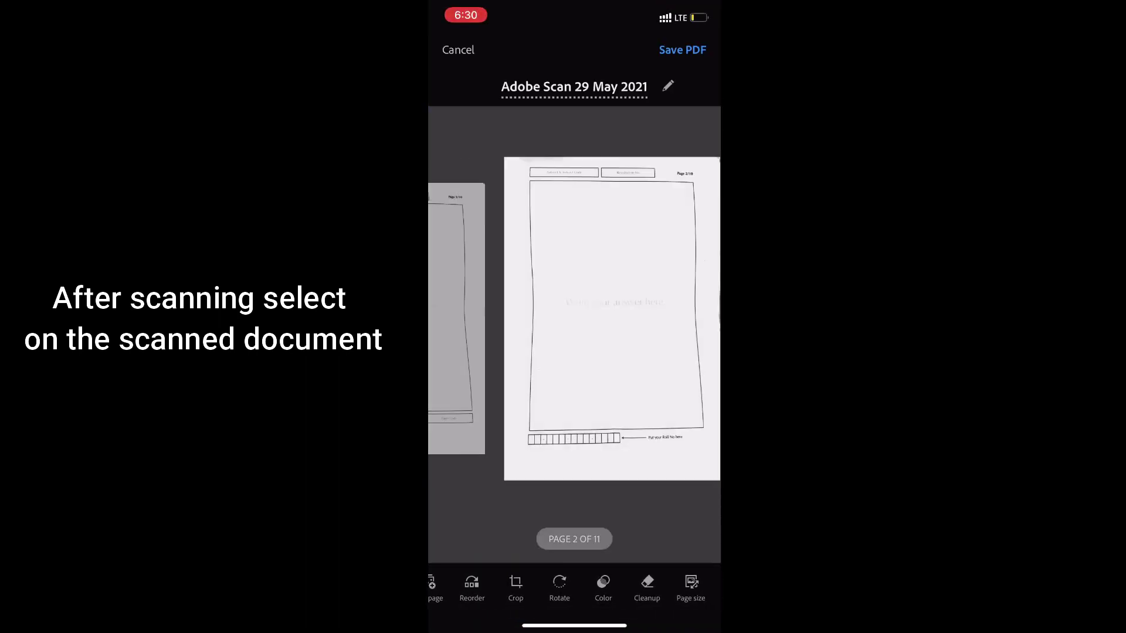
{"action": "mouse_move", "coordinate": [670, 317]}
{"action": "left_mouse_down"}
{"action": "mouse_move", "coordinate": [476, 317]}
{"action": "mouse_move", "coordinate": [669, 317]}
{"action": "left_mouse_up"}
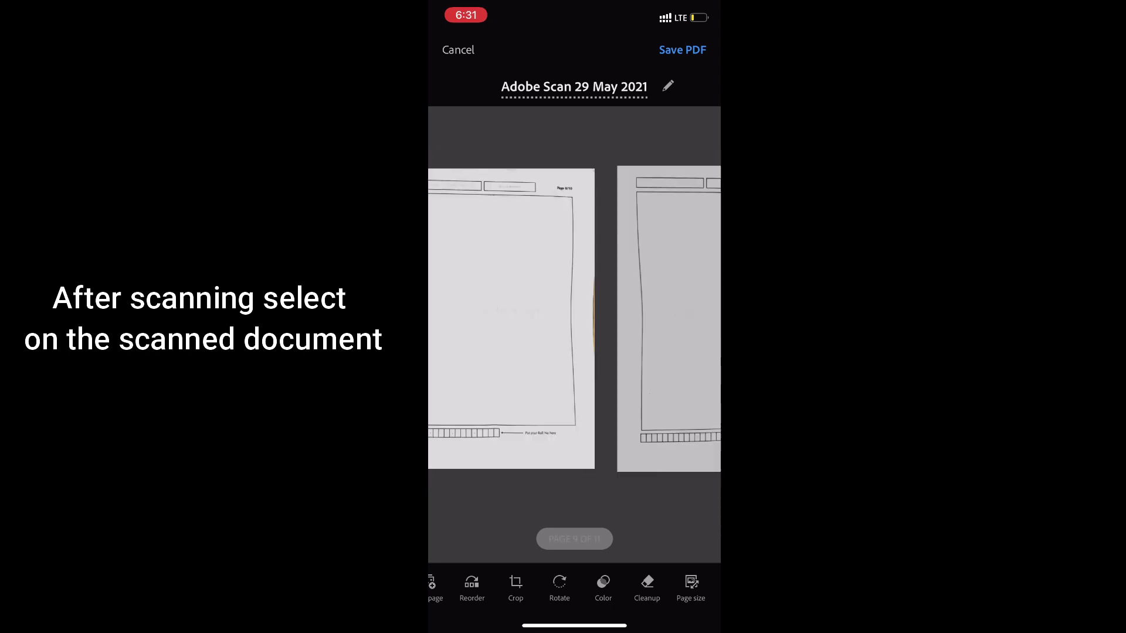
{"action": "left_click_drag", "start_coordinate": [492, 316], "coordinate": [669, 316]}
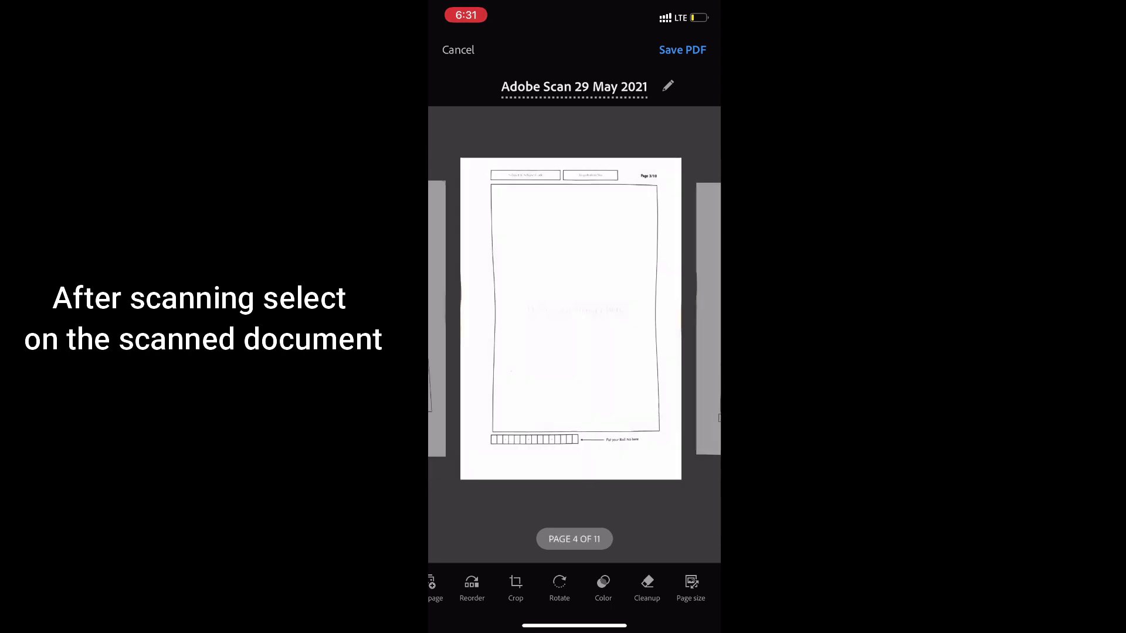
{"action": "left_click_drag", "start_coordinate": [493, 316], "coordinate": [670, 317]}
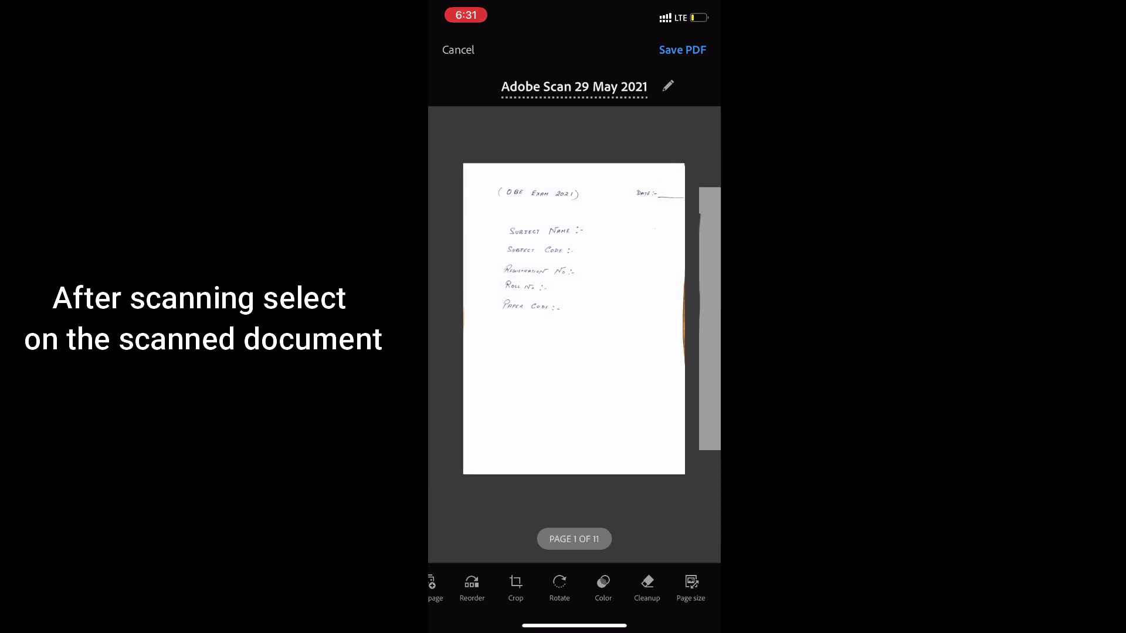
{"action": "left_click", "coordinate": [667, 86]}
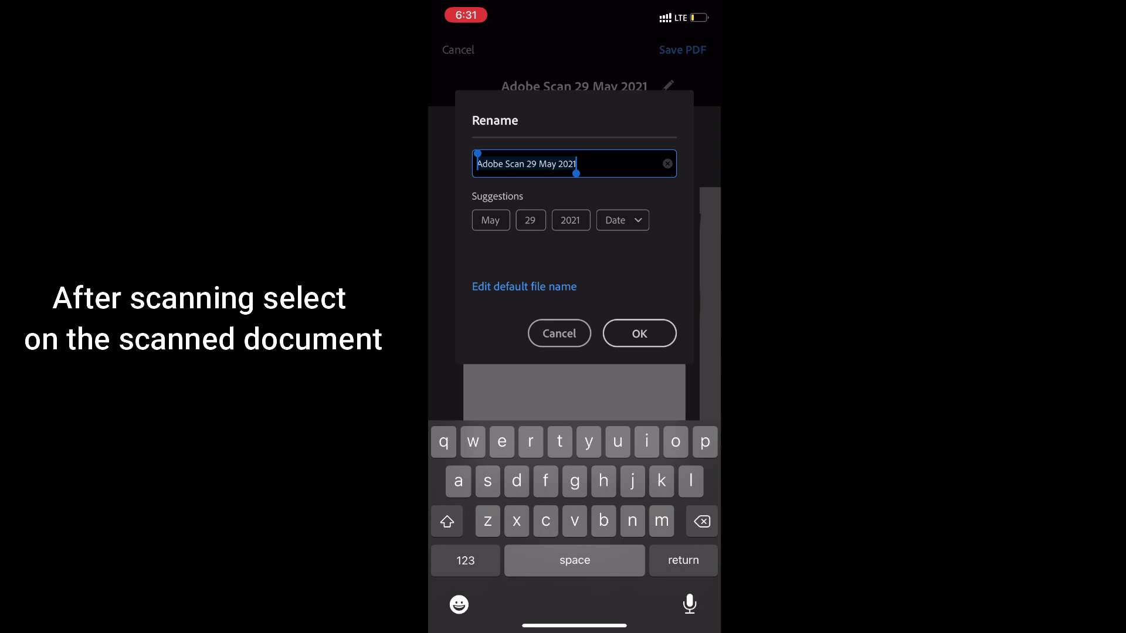
{"action": "type", "text": "SUBJE"}
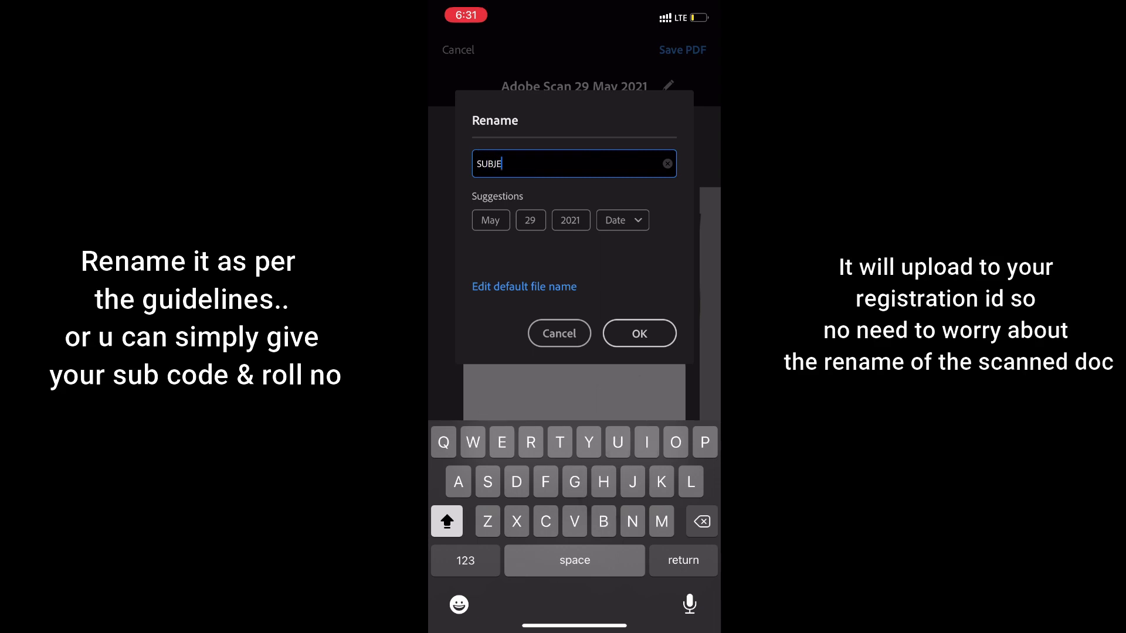
{"action": "type", "text": "CT C"}
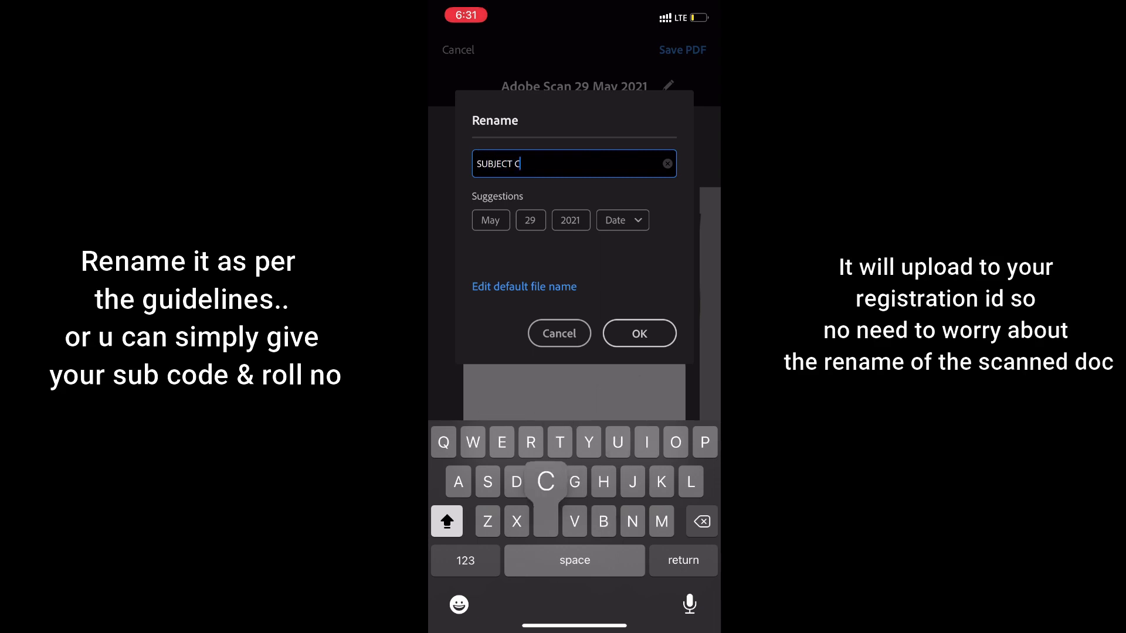
{"action": "type", "text": "ID"}
Replace the default name with "SUBJECT CODE & ROLL NO" and confirm it.
{"action": "key", "text": "BackSpace"}
{"action": "key", "text": "BackSpace"}
{"action": "key", "text": "BackSpace"}
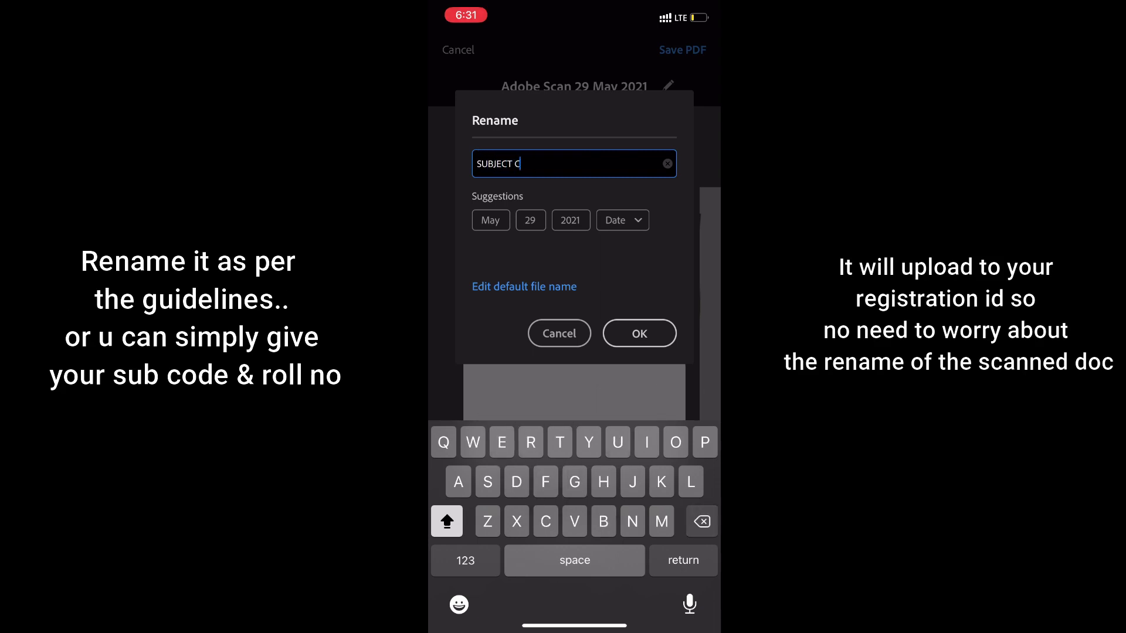
{"action": "type", "text": "ODE"}
{"action": "left_click", "coordinate": [465, 560]}
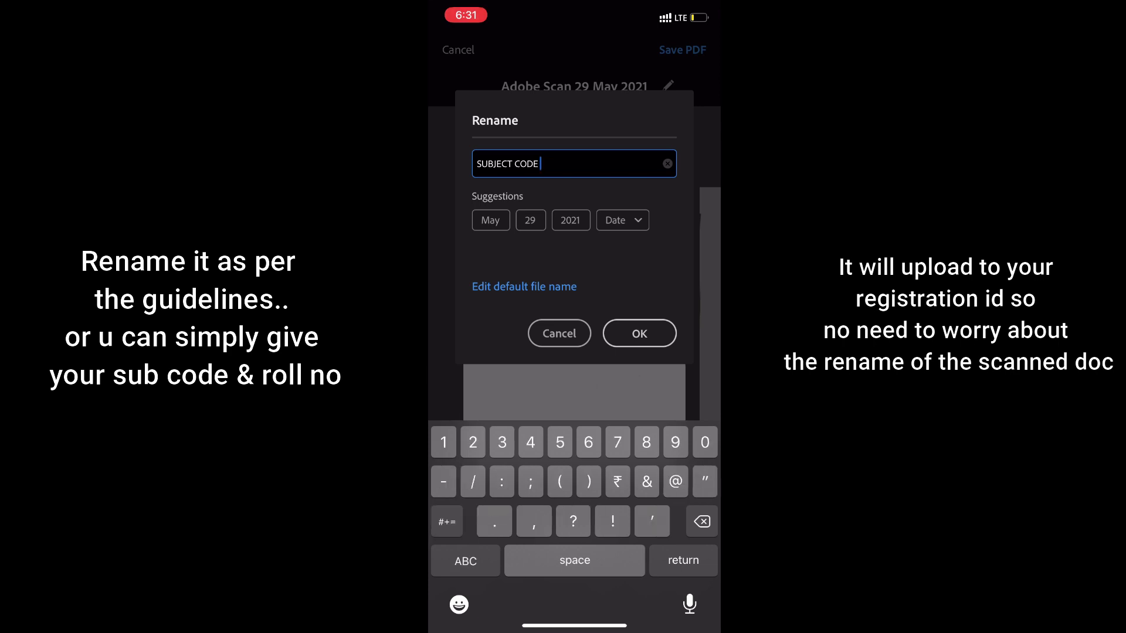
{"action": "type", "text": "&"}
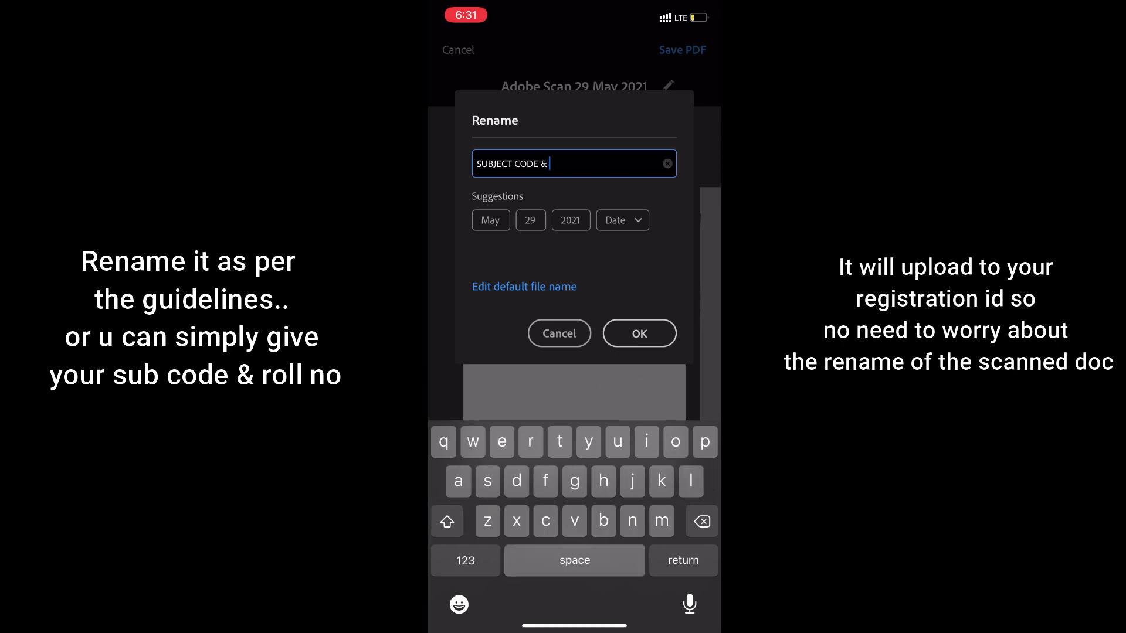
{"action": "left_click", "coordinate": [446, 522]}
{"action": "type", "text": "OLL"}
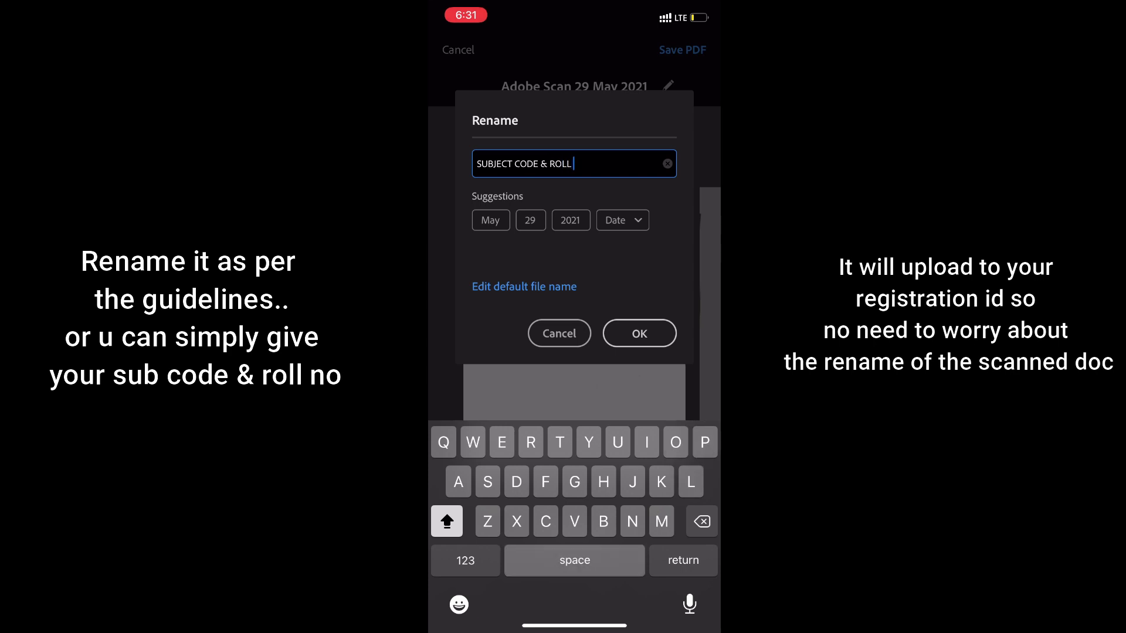
{"action": "type", "text": " NO"}
{"action": "key", "text": "Return"}
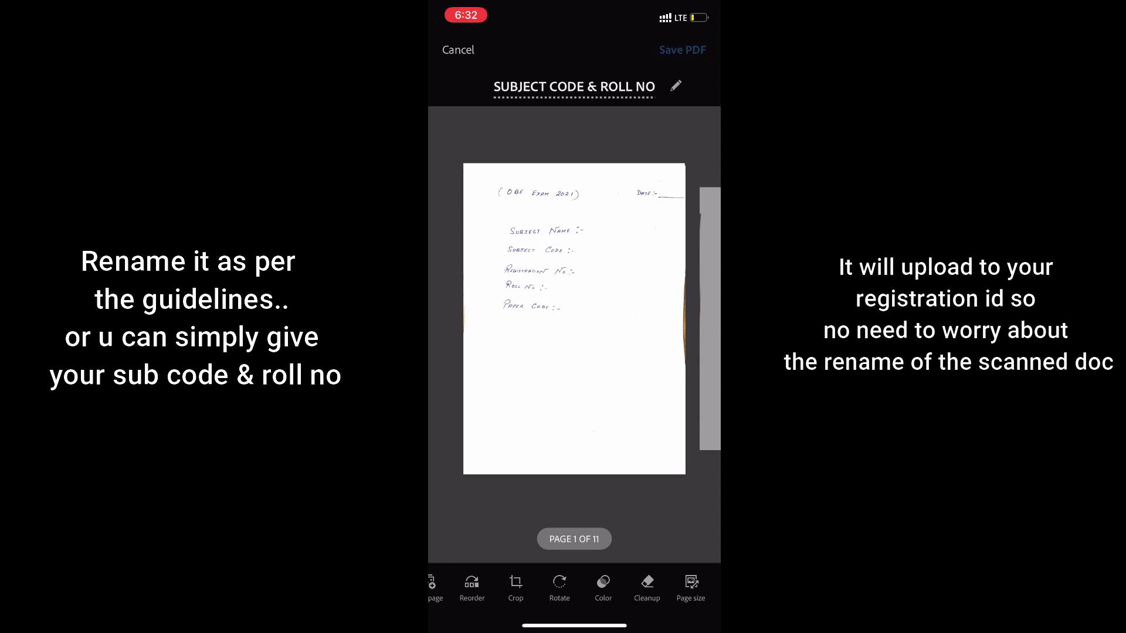
Save the scan as a PDF into the Adobe Scan folder on the iPhone.
{"action": "left_click", "coordinate": [683, 49]}
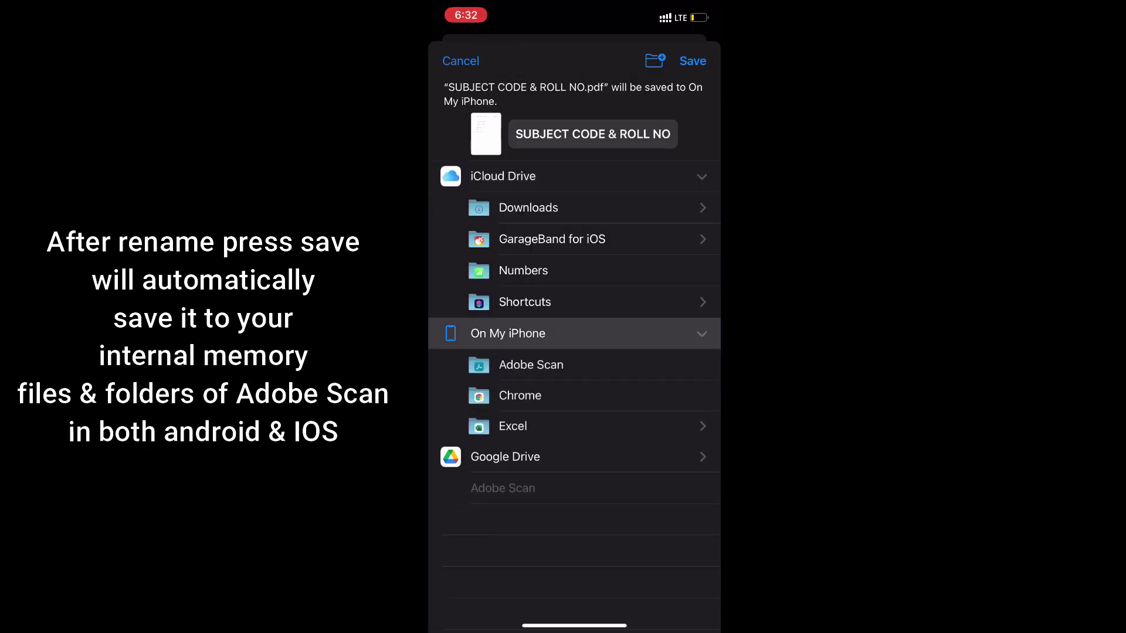
{"action": "left_click", "coordinate": [574, 364]}
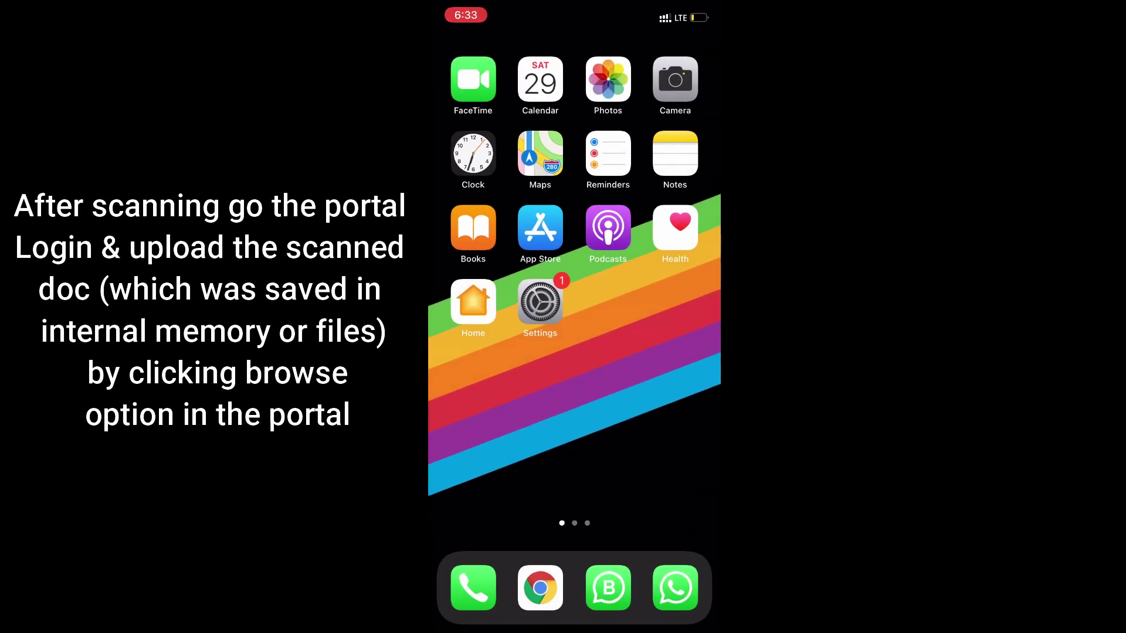
Launch Chrome and search Google for Gauhati University from the address bar.
{"action": "left_click", "coordinate": [541, 587]}
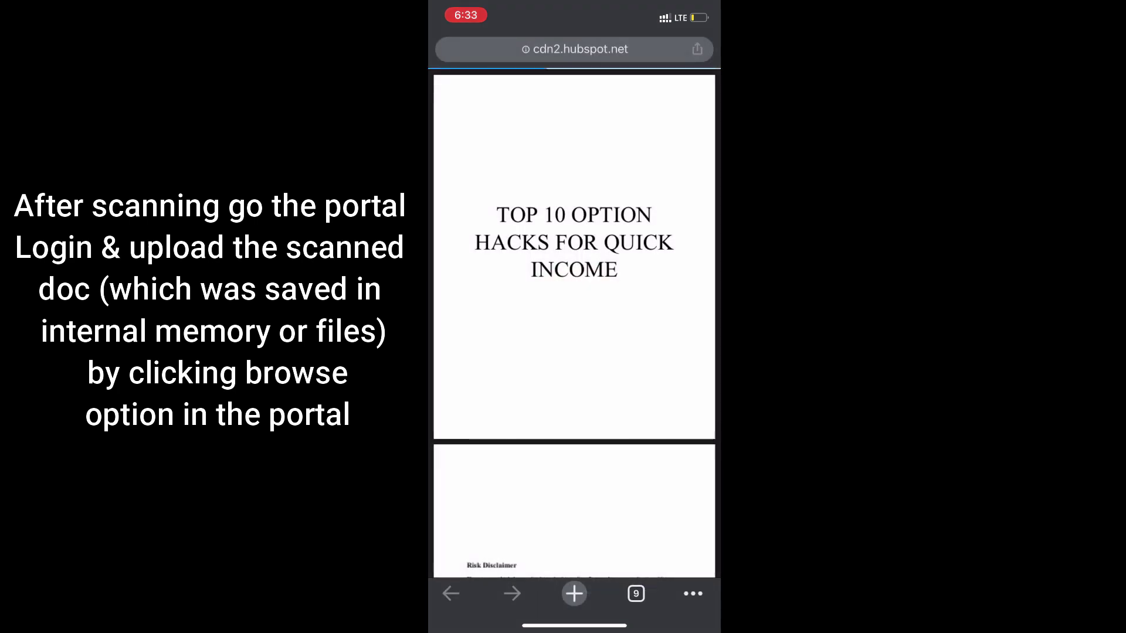
{"action": "left_click", "coordinate": [573, 48]}
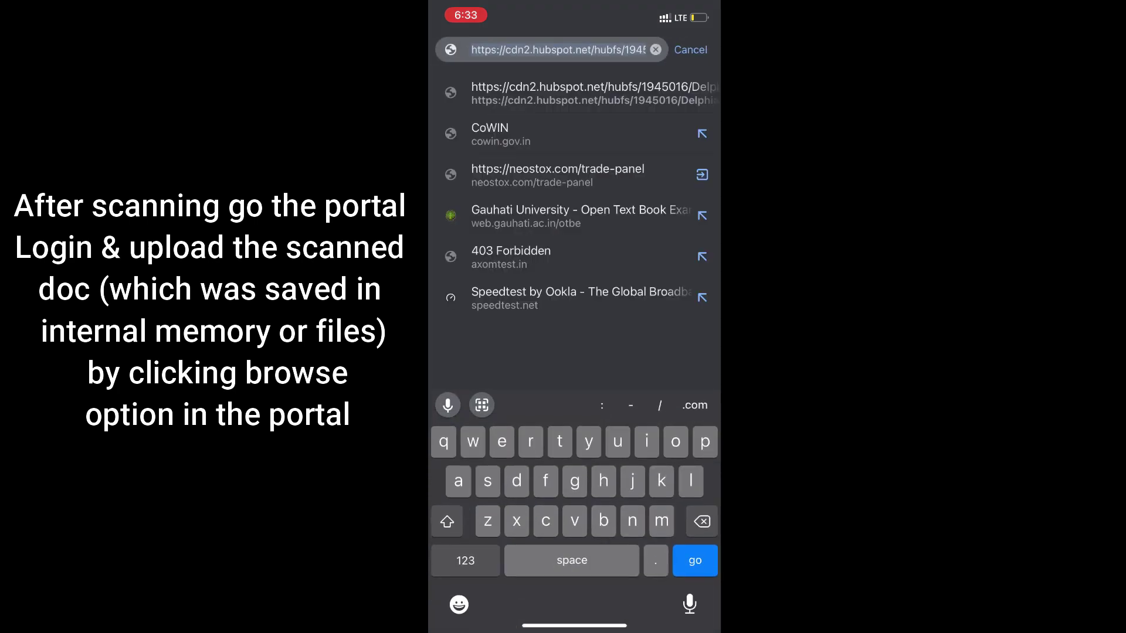
{"action": "left_click", "coordinate": [656, 49]}
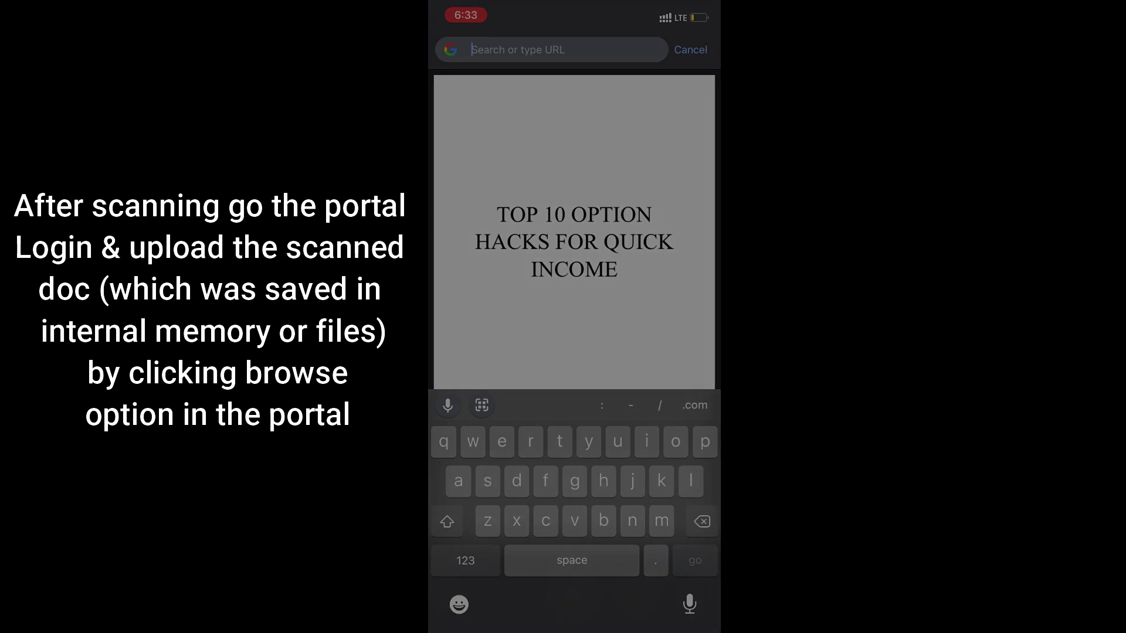
{"action": "type", "text": "gau"}
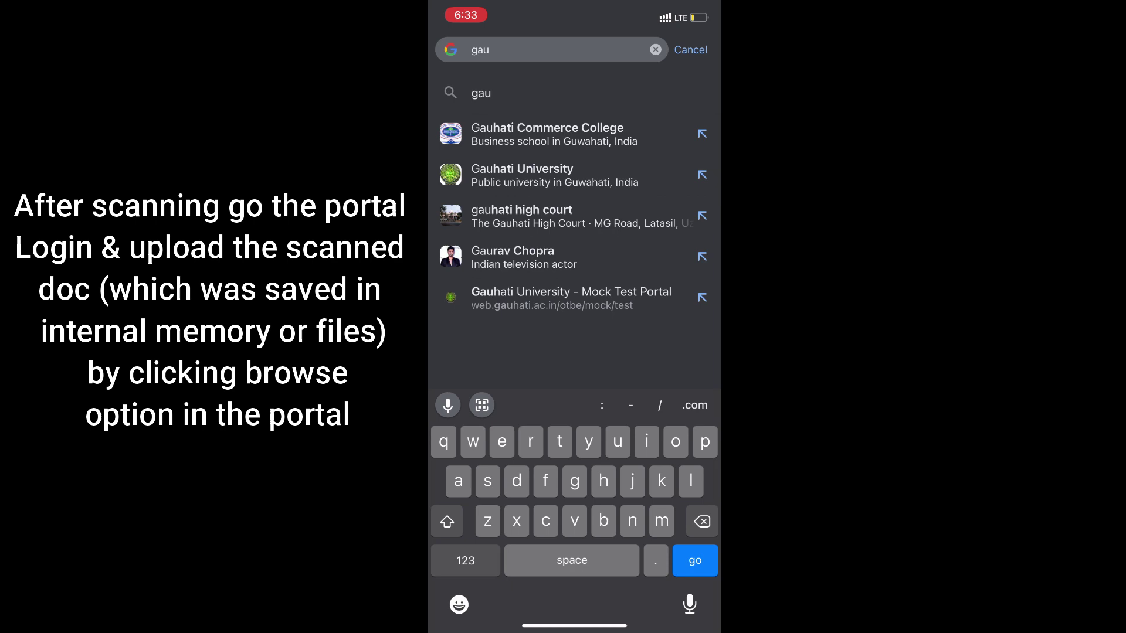
{"action": "left_click", "coordinate": [554, 174]}
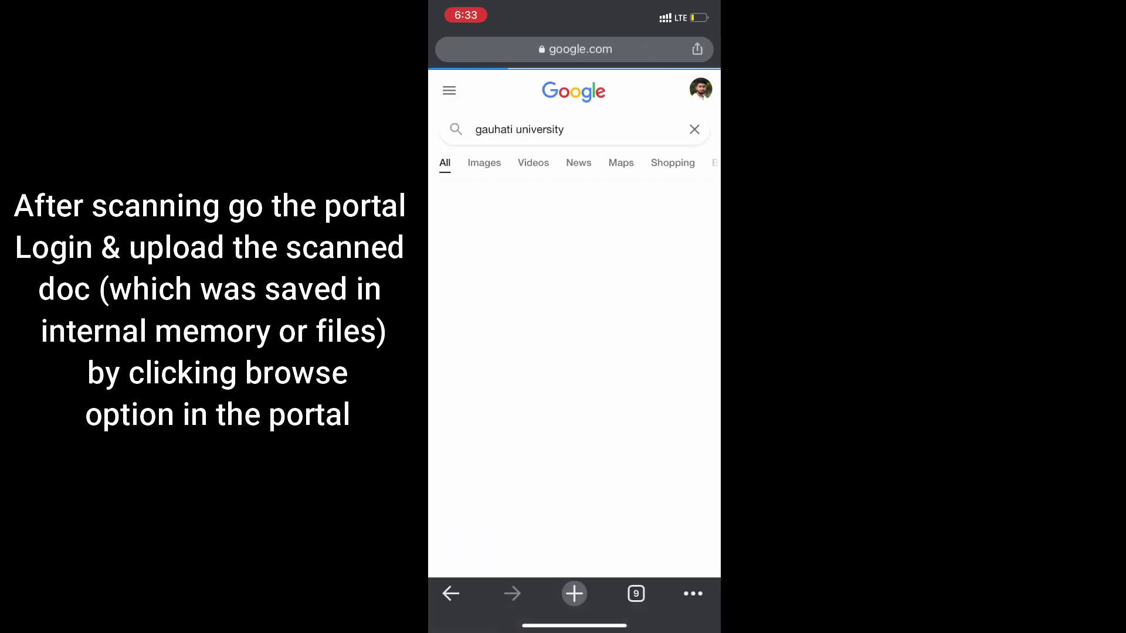
{"action": "scroll", "coordinate": [574, 352], "scroll_direction": "down", "scroll_amount": 5}
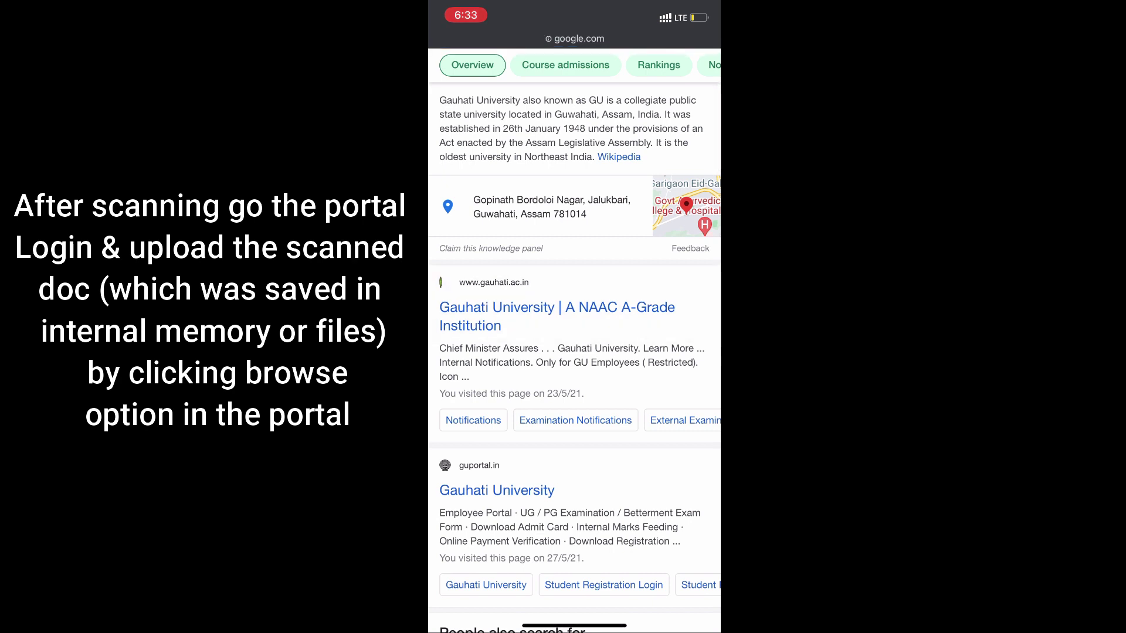
Open the gauhati.ac.in OTBE 2021 result and expand the site's navigation menu.
{"action": "left_click", "coordinate": [528, 313]}
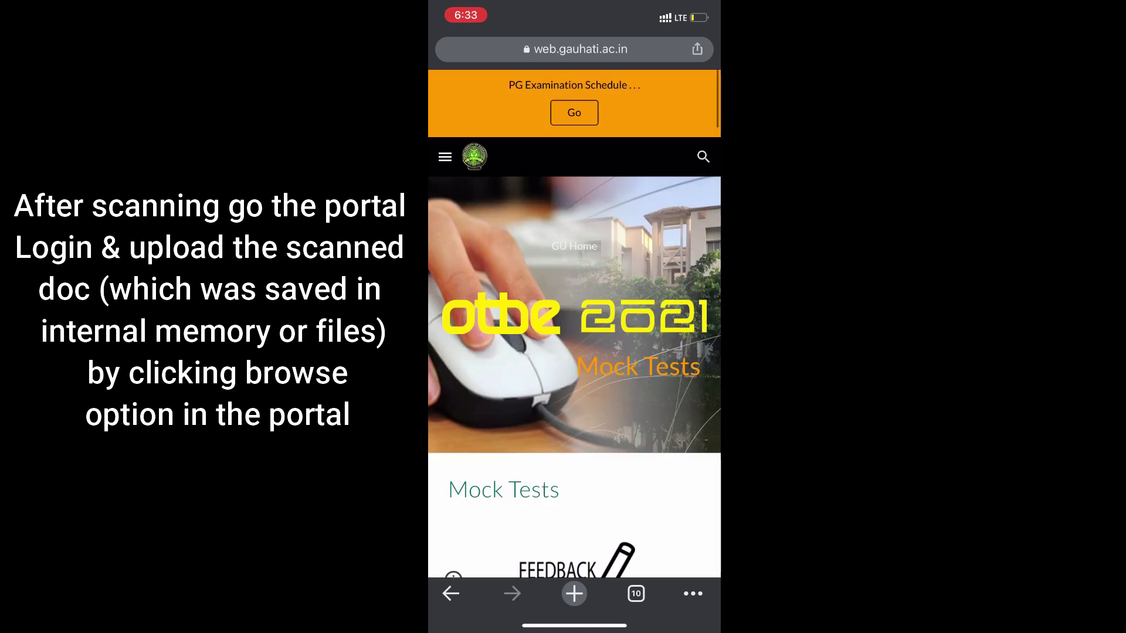
{"action": "scroll", "coordinate": [574, 370], "scroll_direction": "down", "scroll_amount": 3}
{"action": "scroll", "coordinate": [575, 369], "scroll_direction": "up", "scroll_amount": 2}
{"action": "scroll", "coordinate": [574, 369], "scroll_direction": "up", "scroll_amount": 1}
{"action": "left_click", "coordinate": [445, 157]}
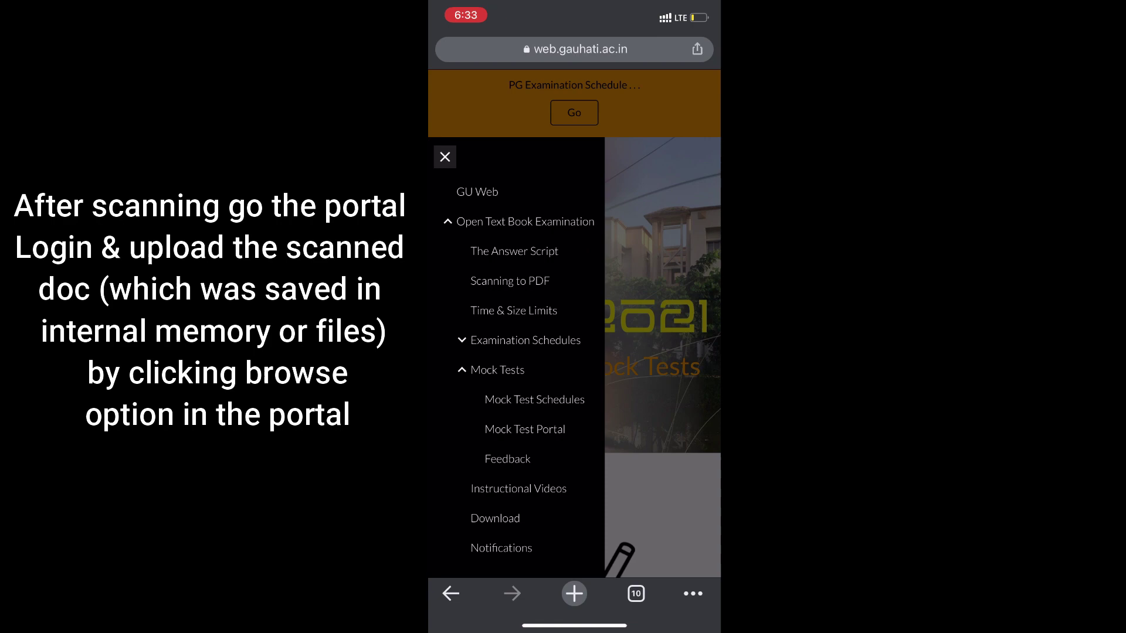